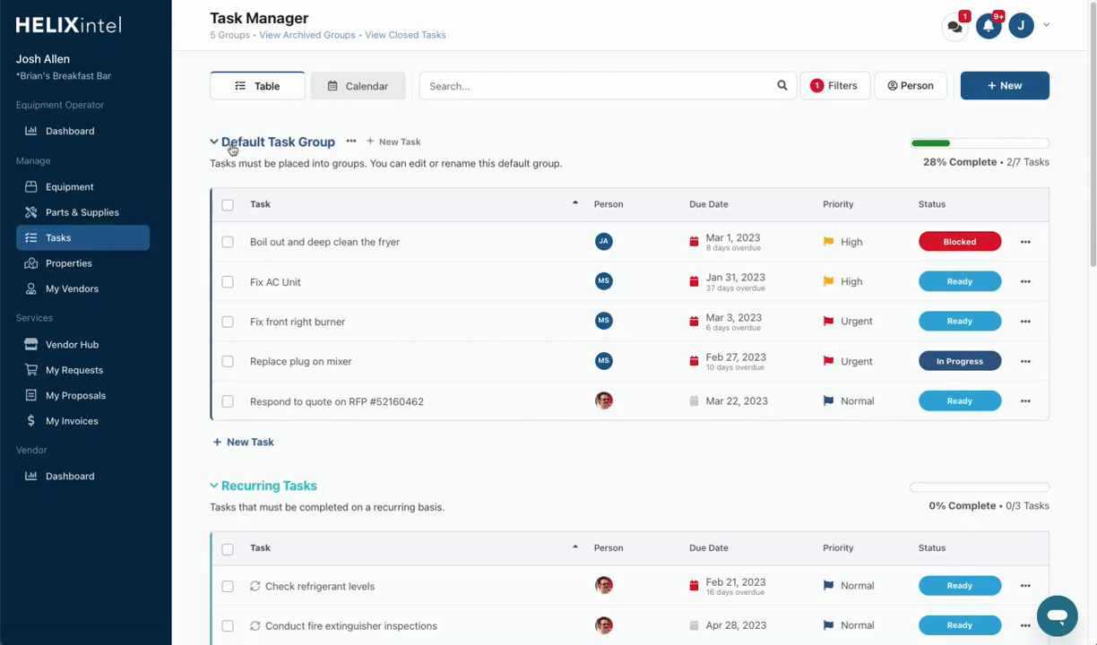
scroll(288, 430, "down", 3)
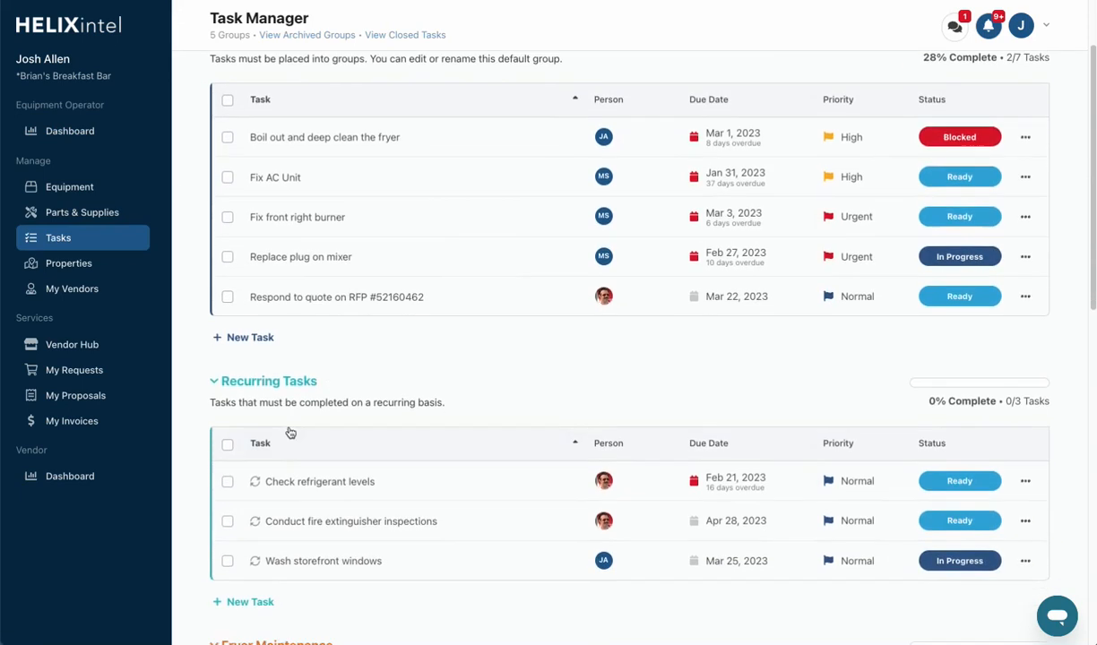
scroll(291, 444, "up", 3)
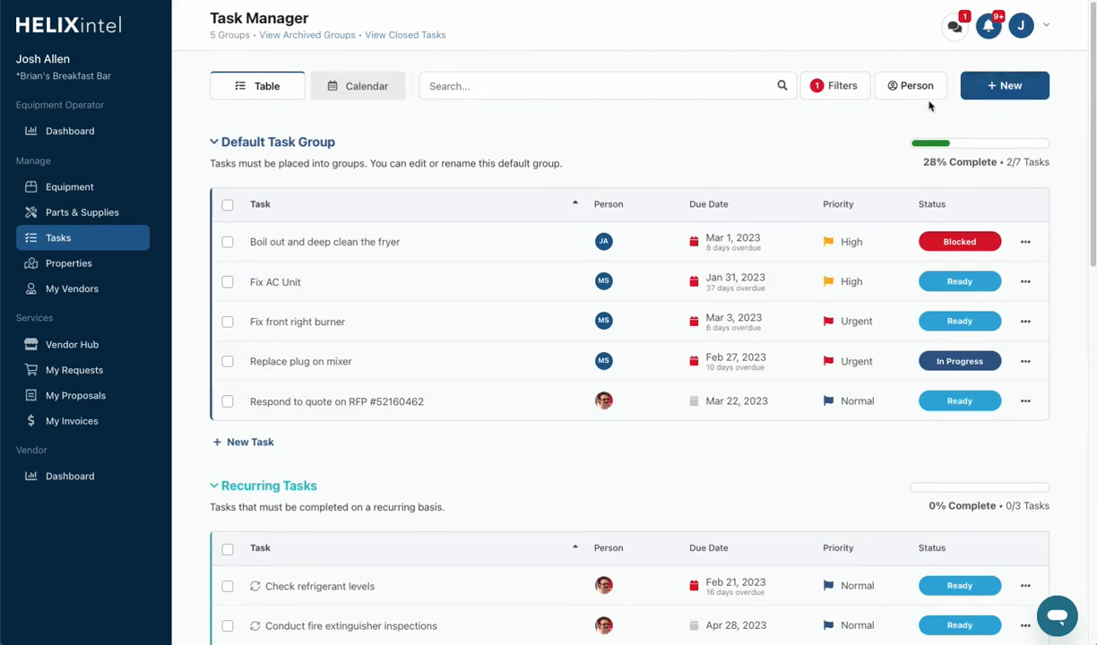
mouse_move(452, 139)
left_click(251, 442)
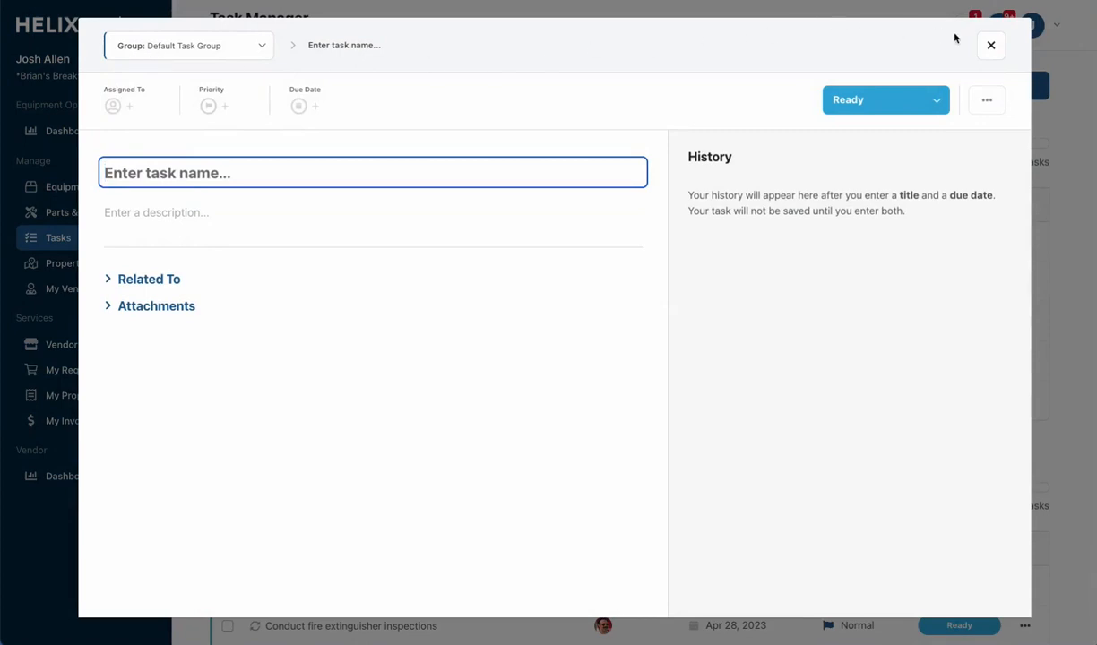
left_click(987, 47)
left_click(664, 183)
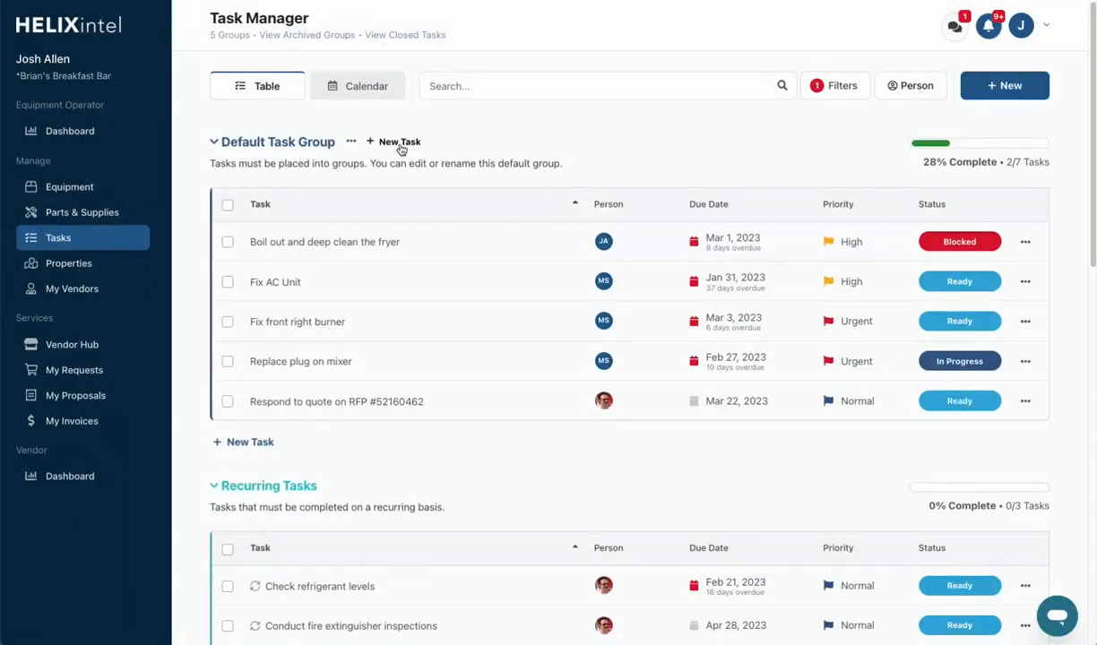
left_click(400, 143)
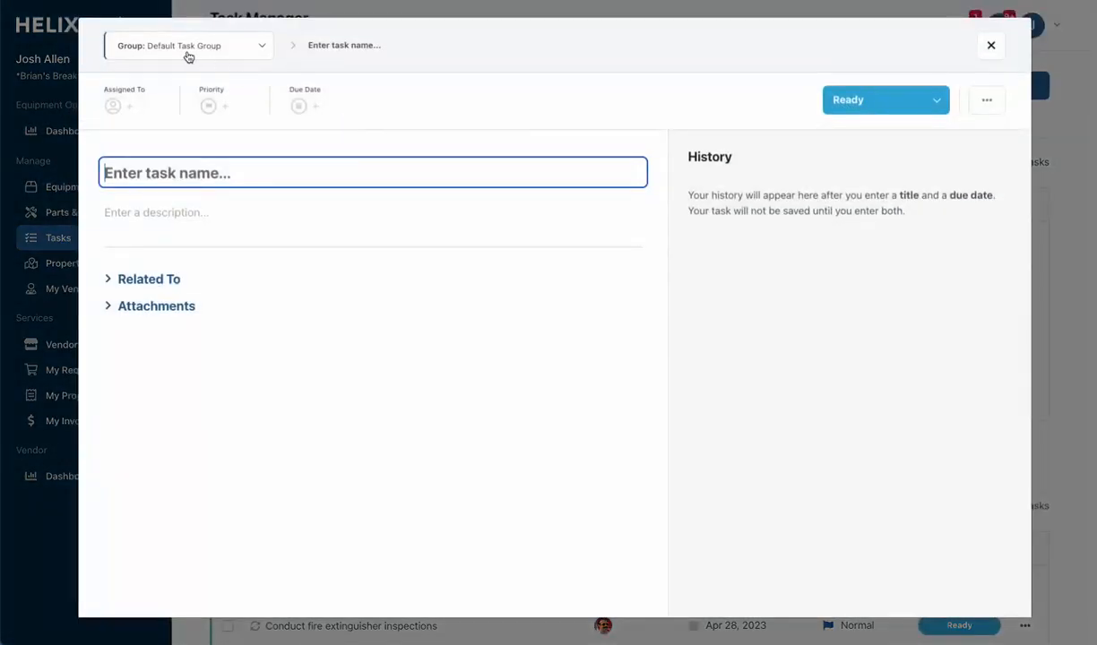
left_click(988, 47)
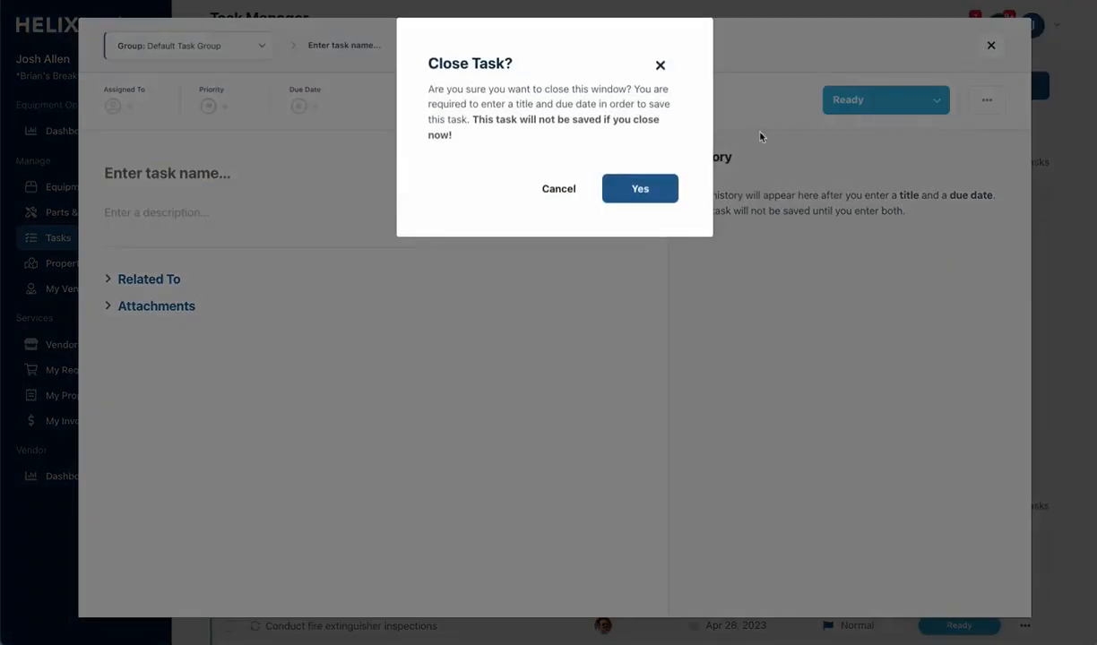
left_click(649, 195)
left_click(1002, 87)
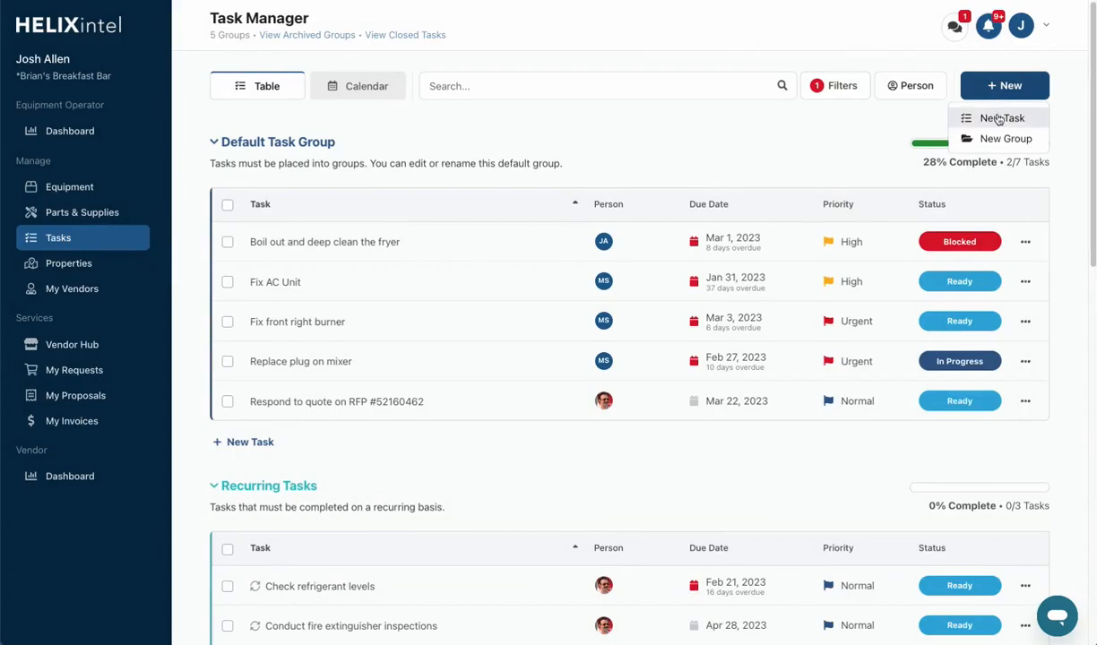
left_click(999, 118)
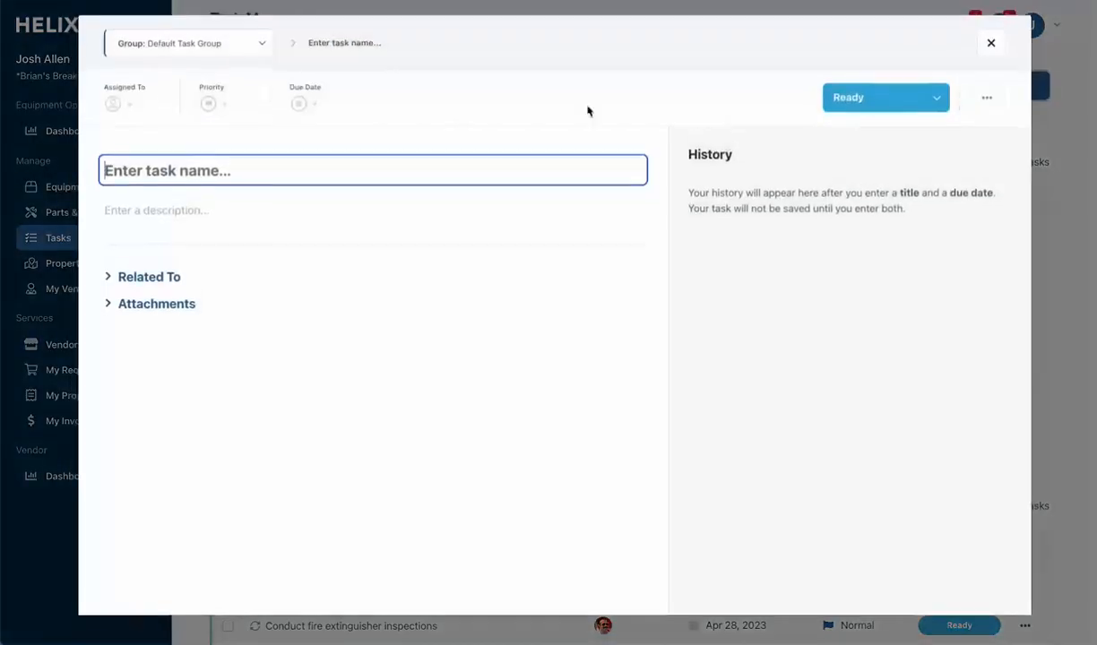
left_click(178, 52)
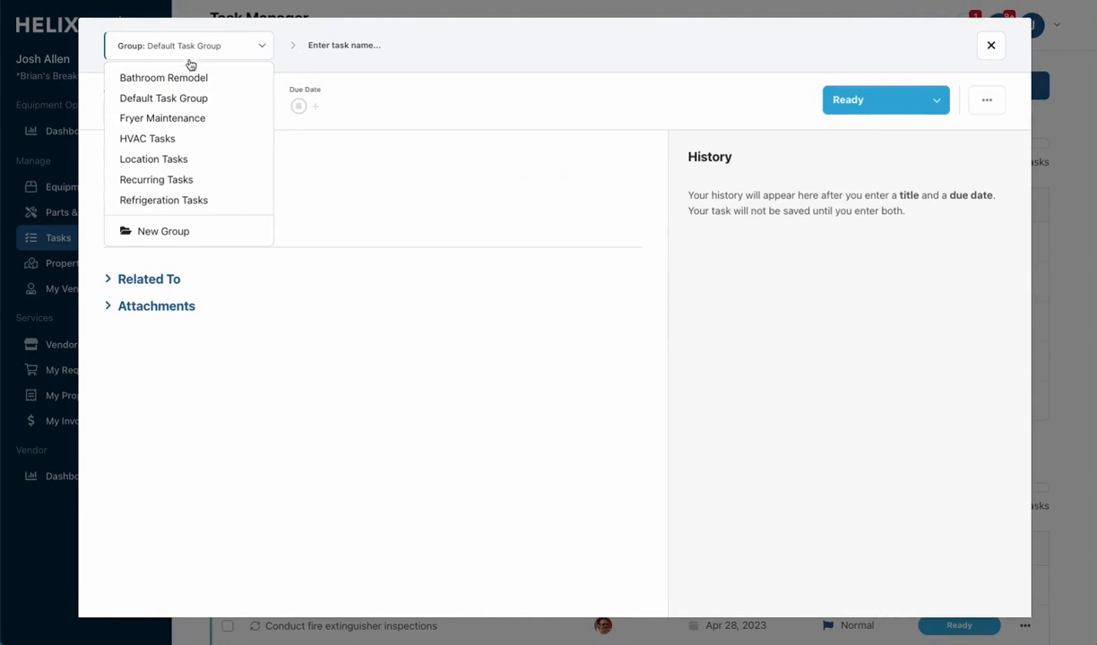
left_click(177, 141)
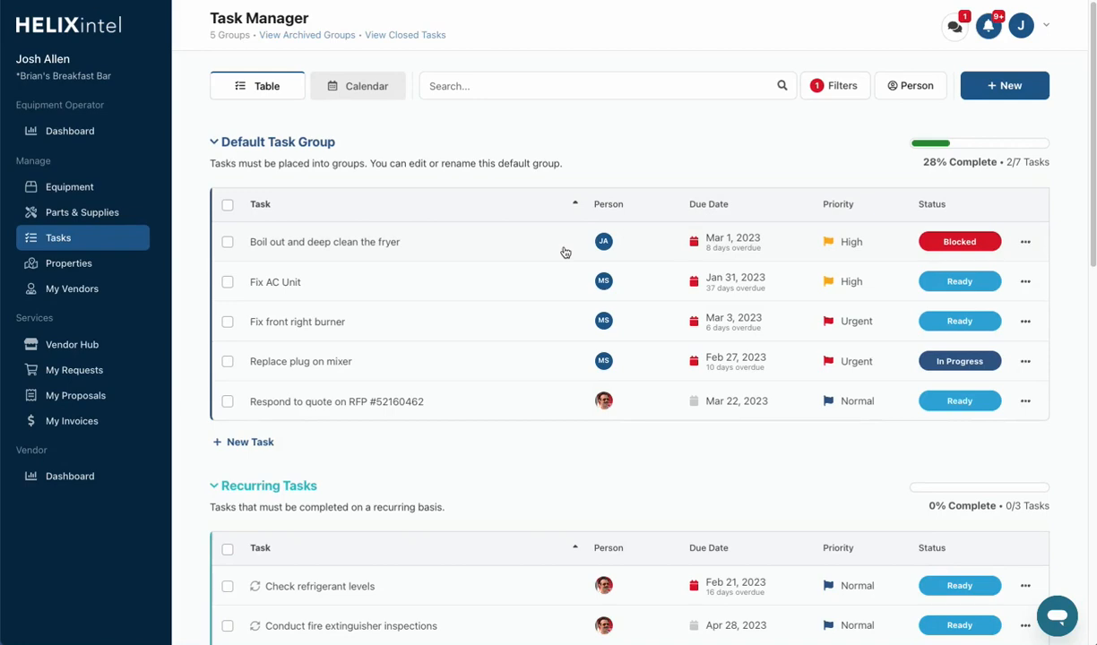
Create a new task named "Replace blades on blender" in the Default Task Group
left_click(247, 440)
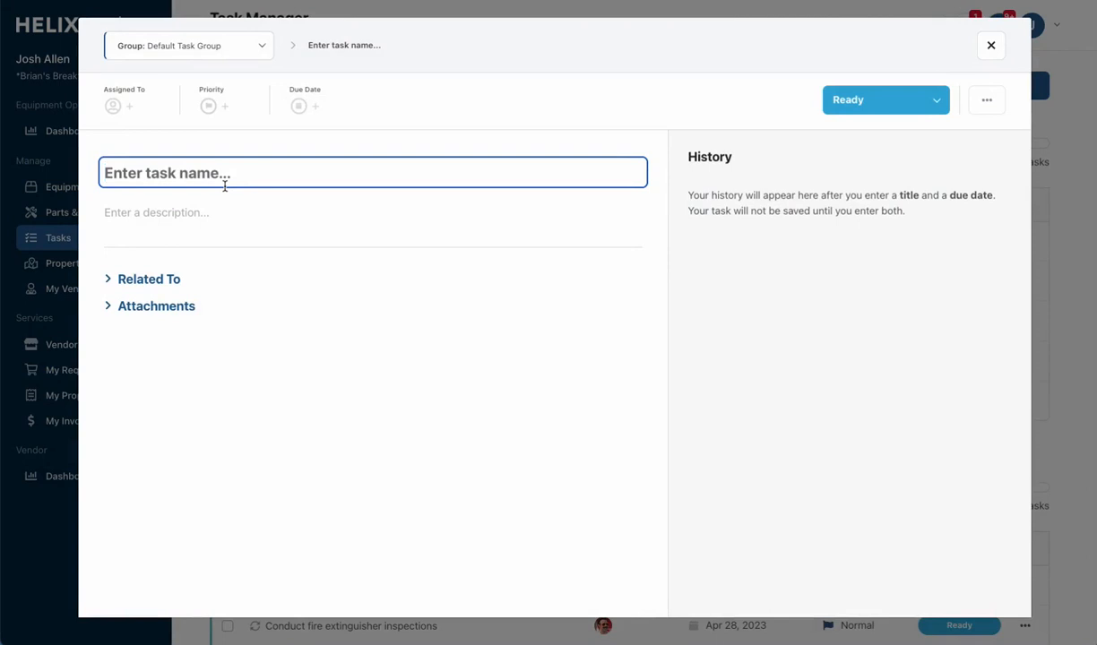
type("Replace b")
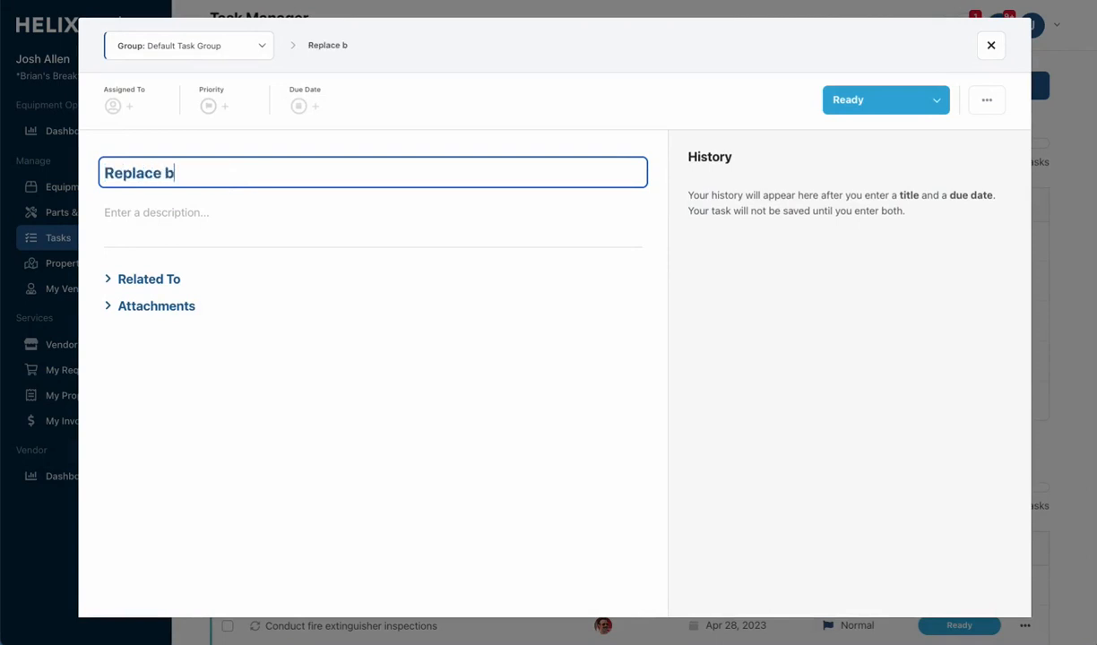
type("lades on blender")
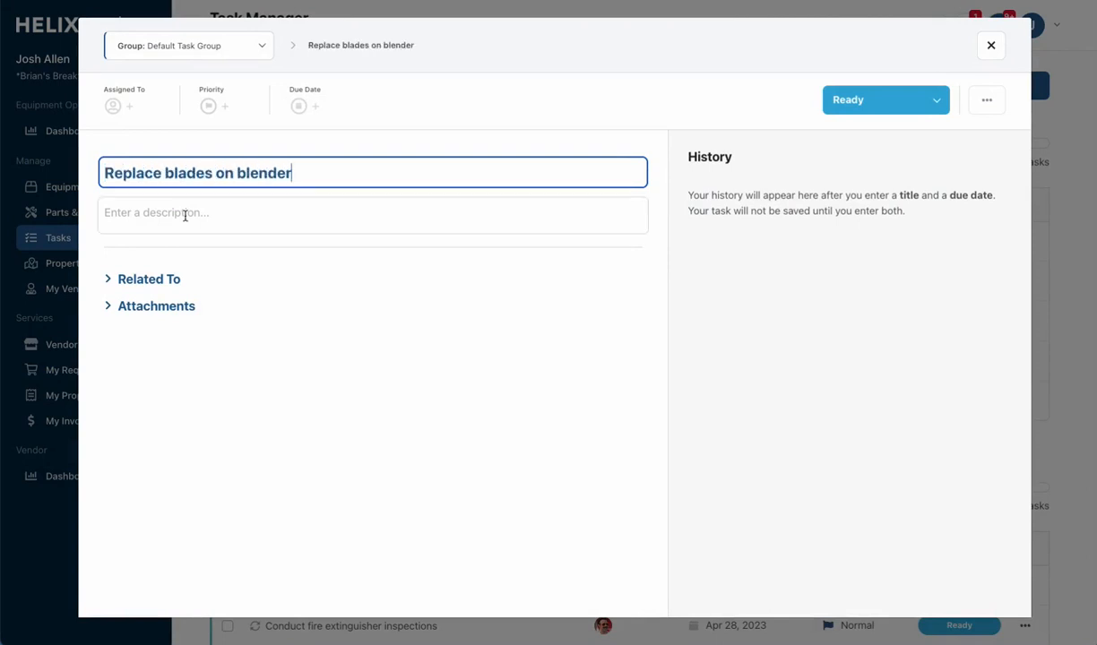
left_click(185, 215)
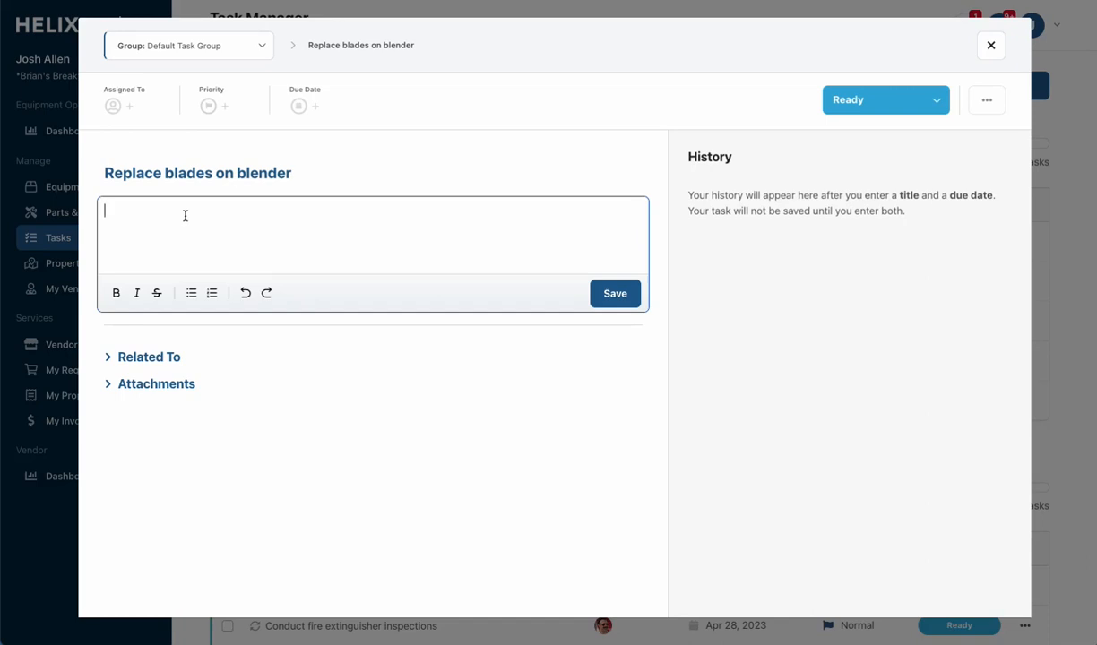
Set the blender task's assignee to the suggested person with initials MS, its priority to High and its due date to March 29, 2023
left_click(129, 119)
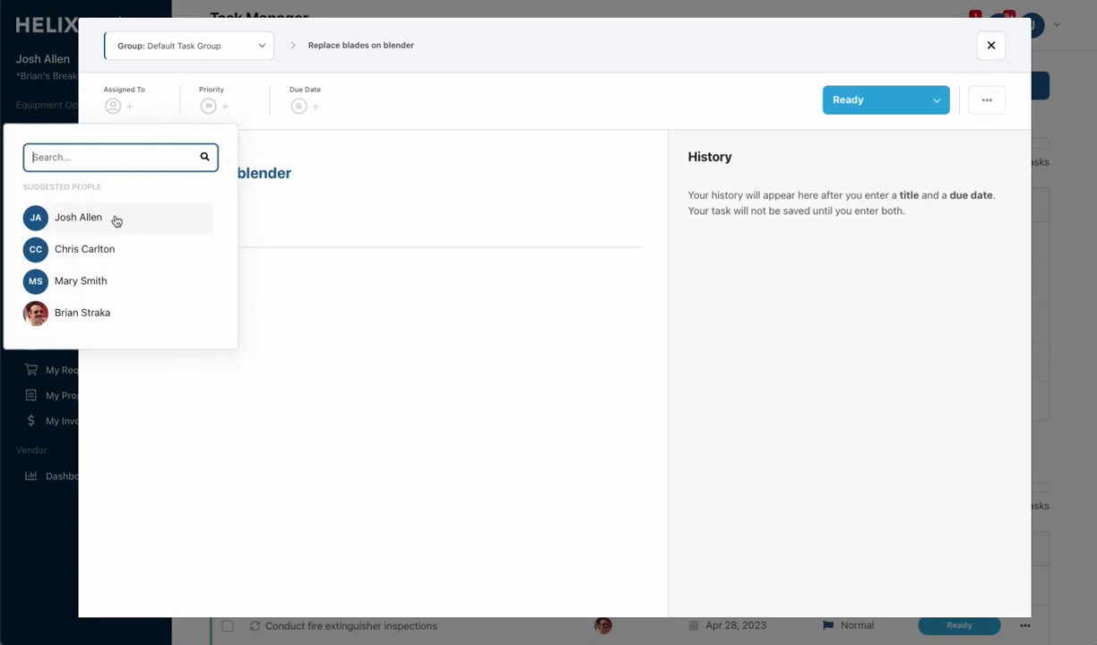
left_click(109, 280)
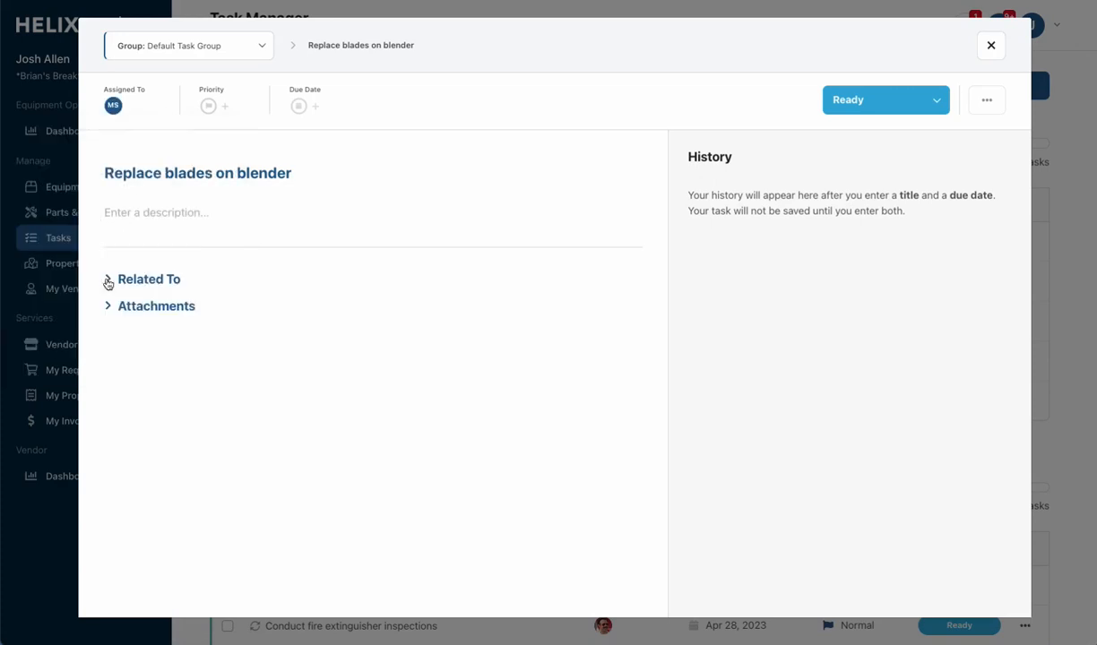
left_click(210, 114)
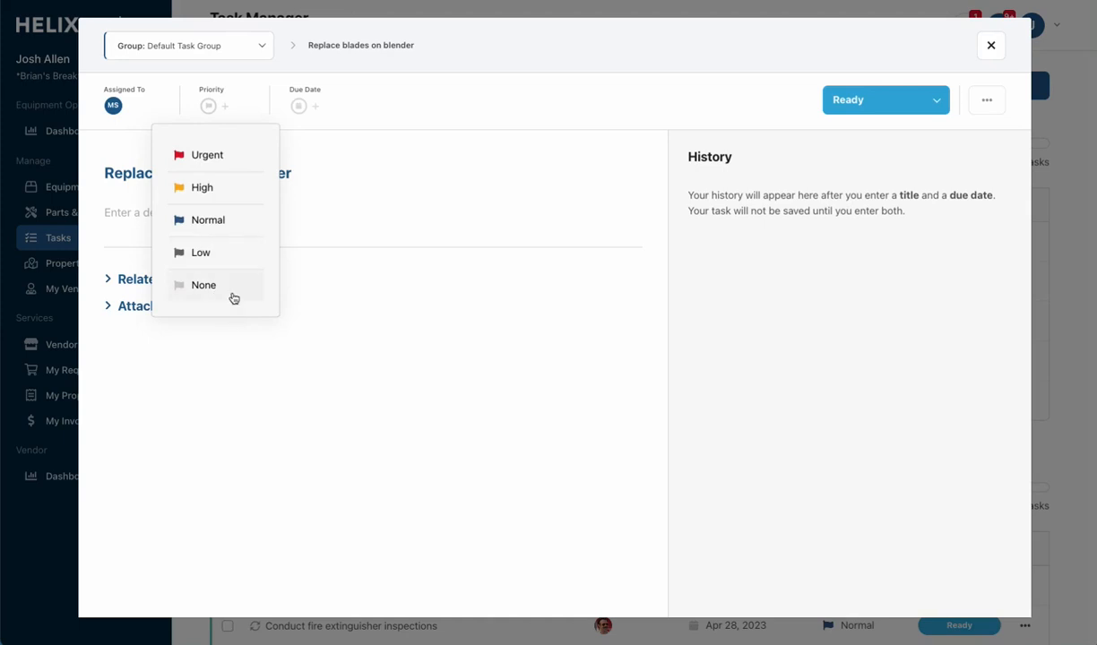
left_click(237, 191)
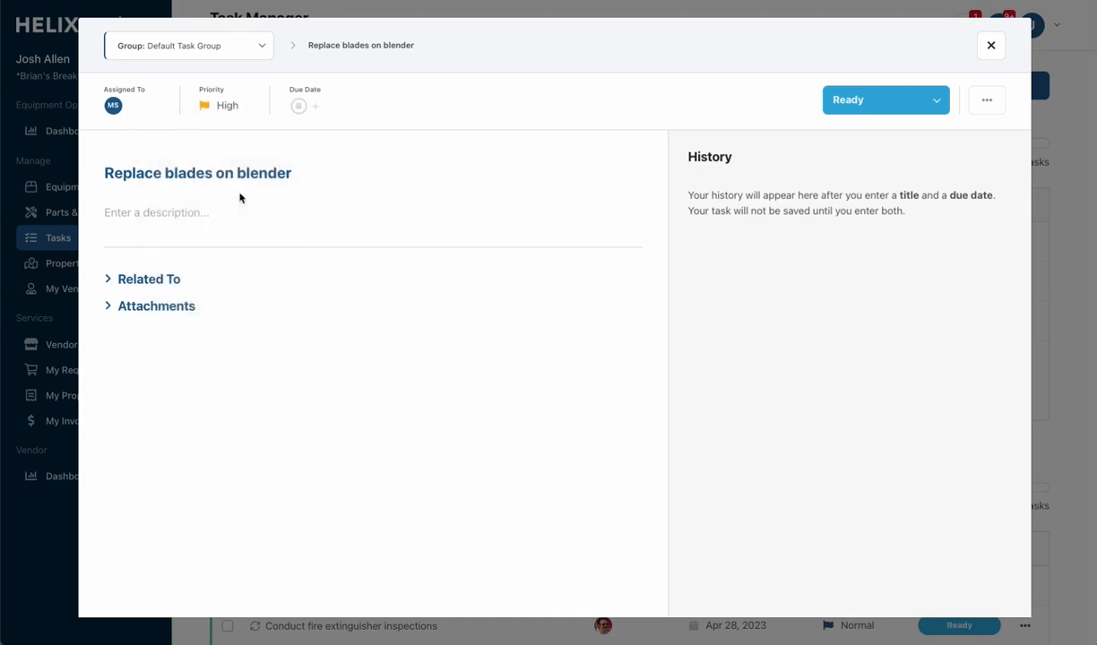
left_click(302, 108)
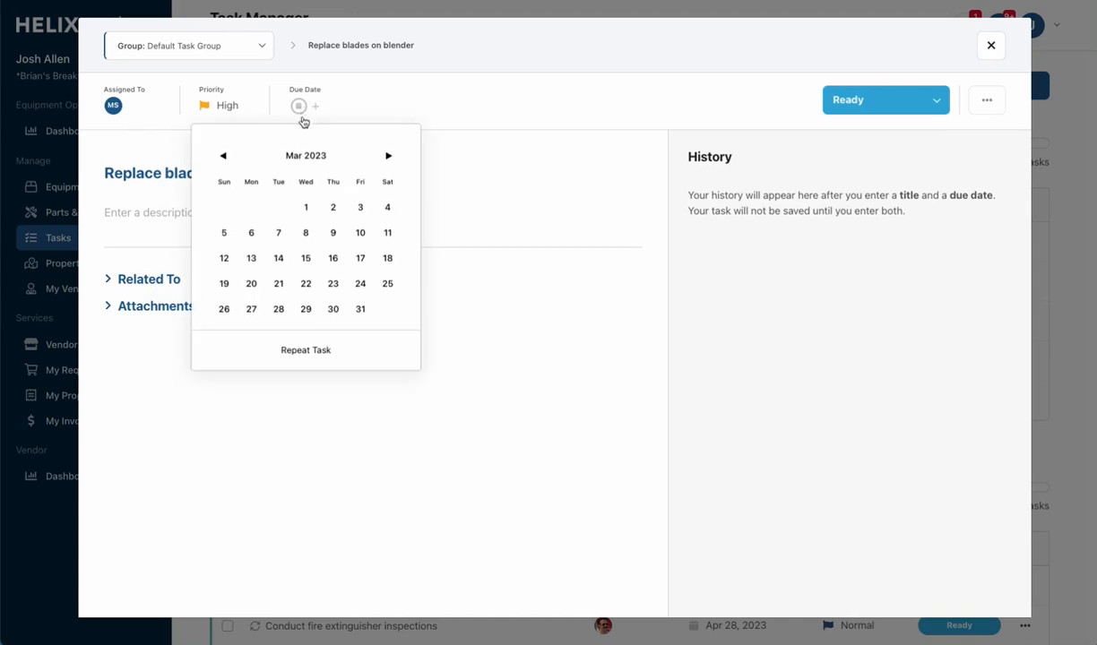
left_click(305, 309)
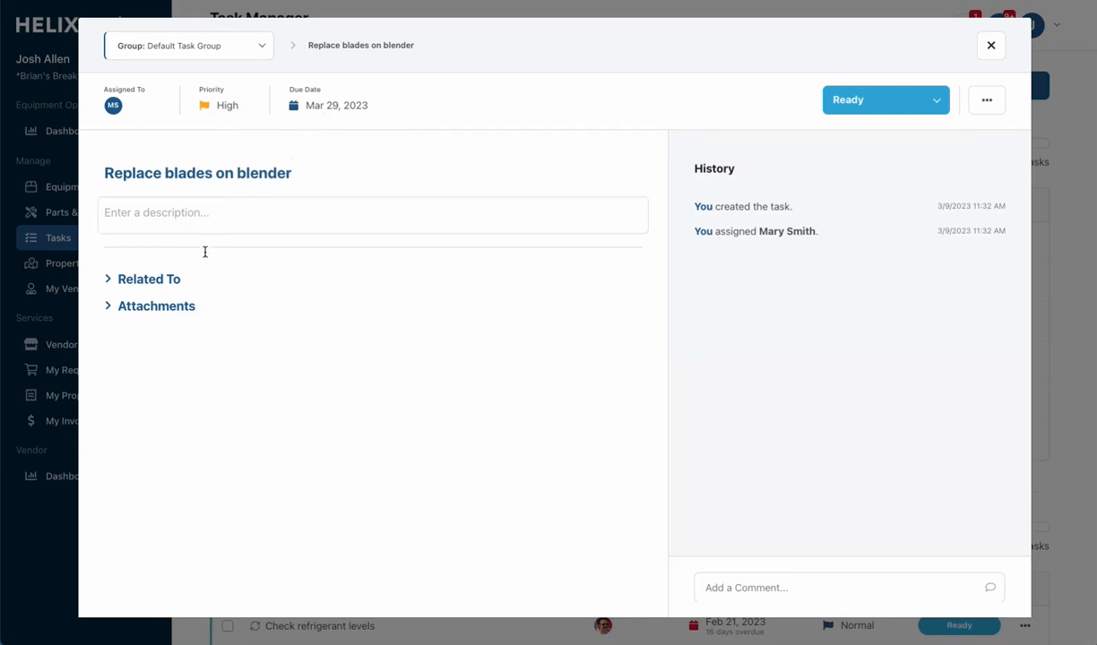
Link the Bar Blender to the task as related equipment and close the task
mouse_move(184, 285)
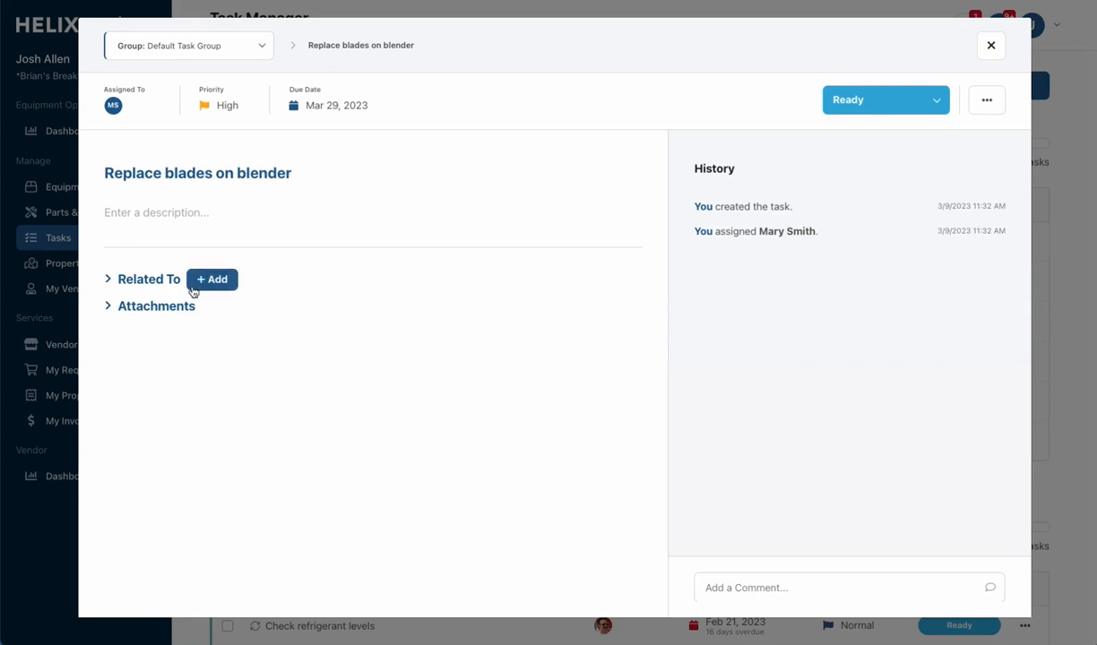
left_click(211, 280)
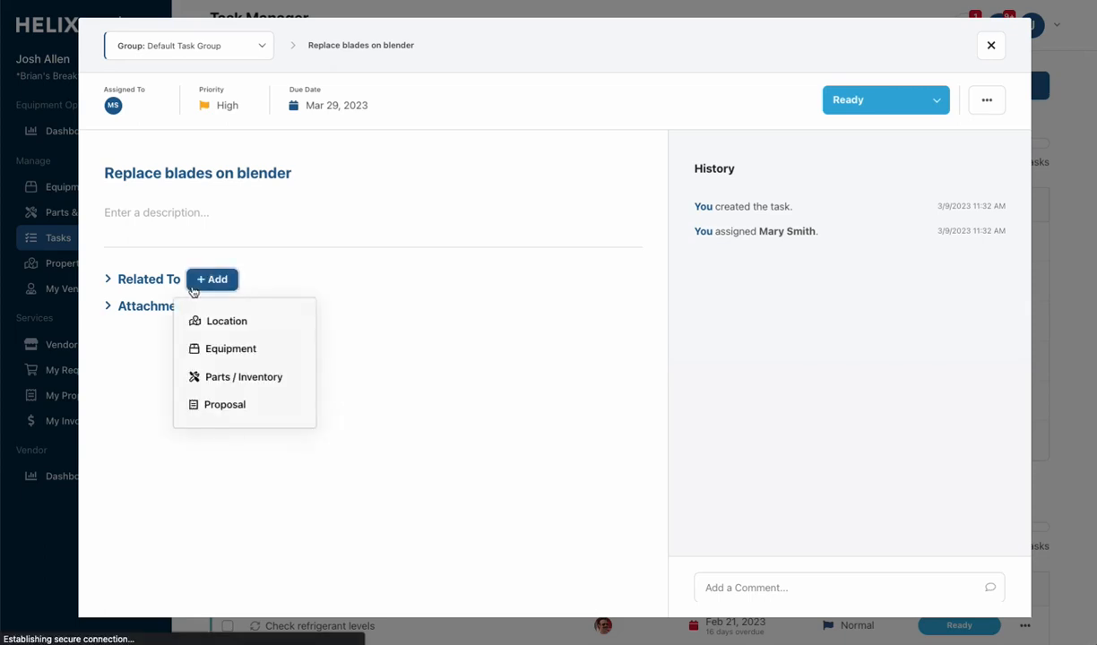
left_click(213, 351)
left_click(443, 119)
type("b")
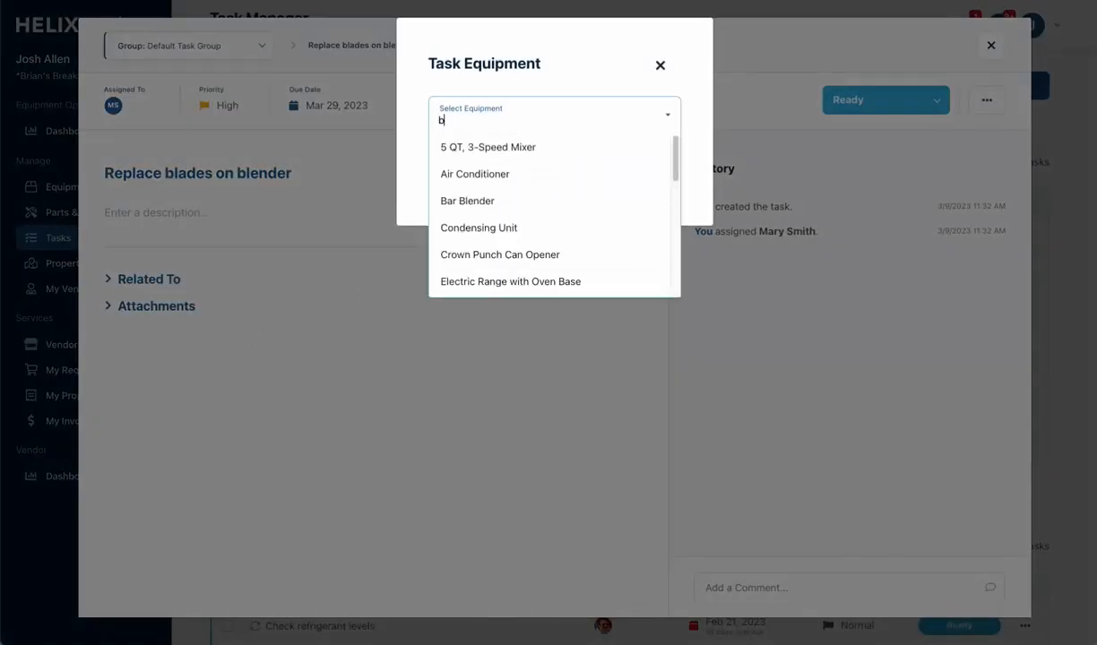
type("len")
left_click(519, 147)
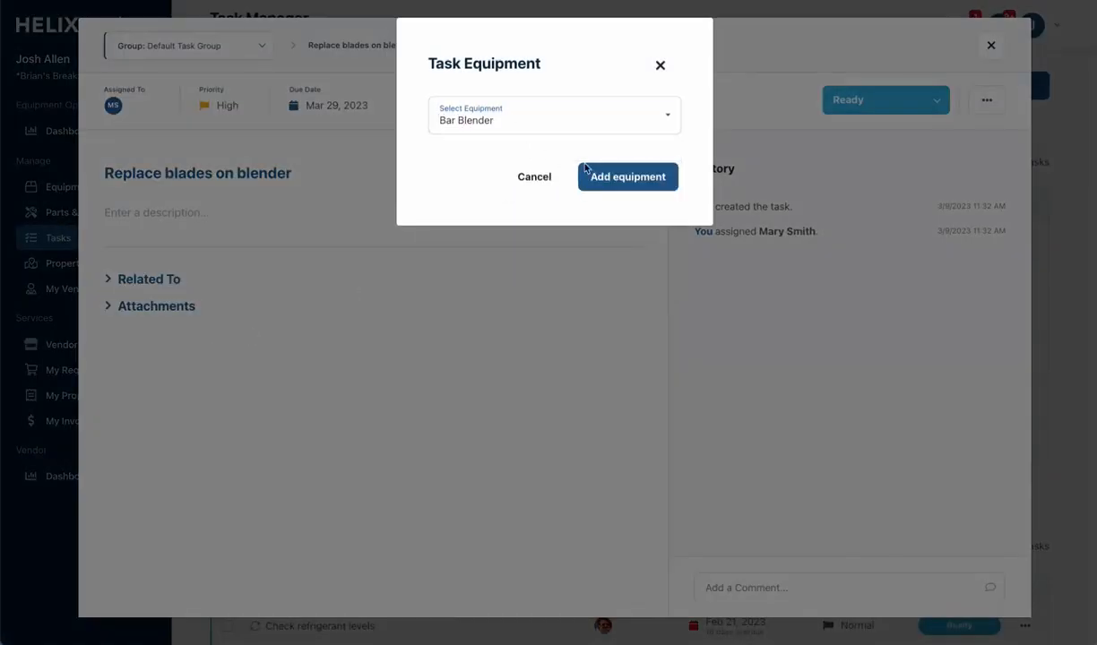
left_click(585, 170)
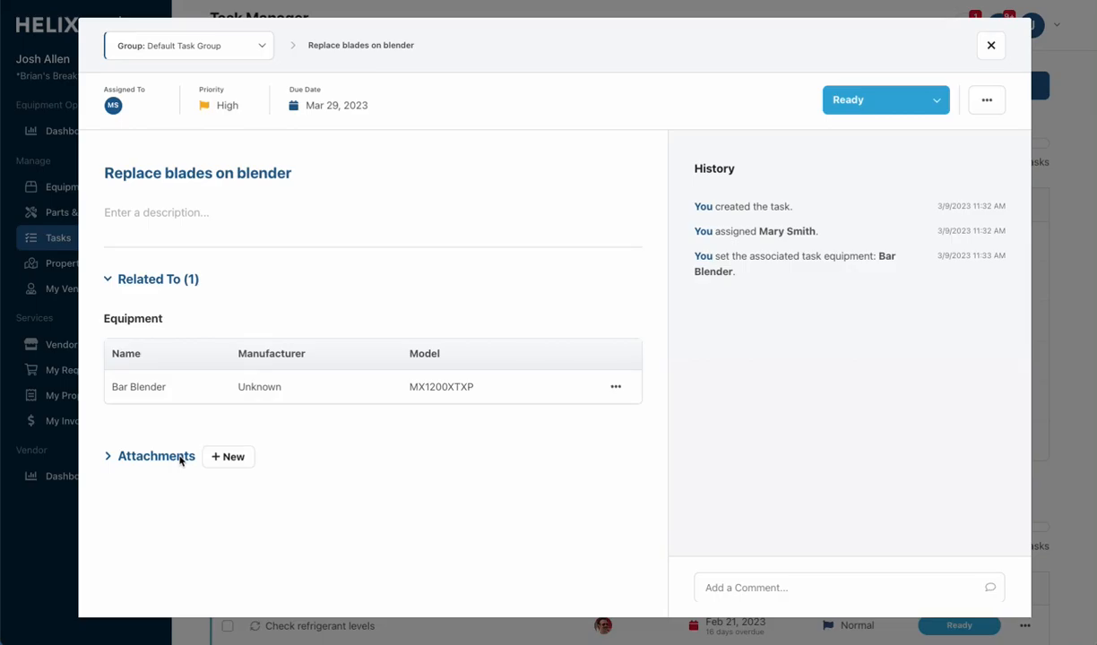
key("Escape")
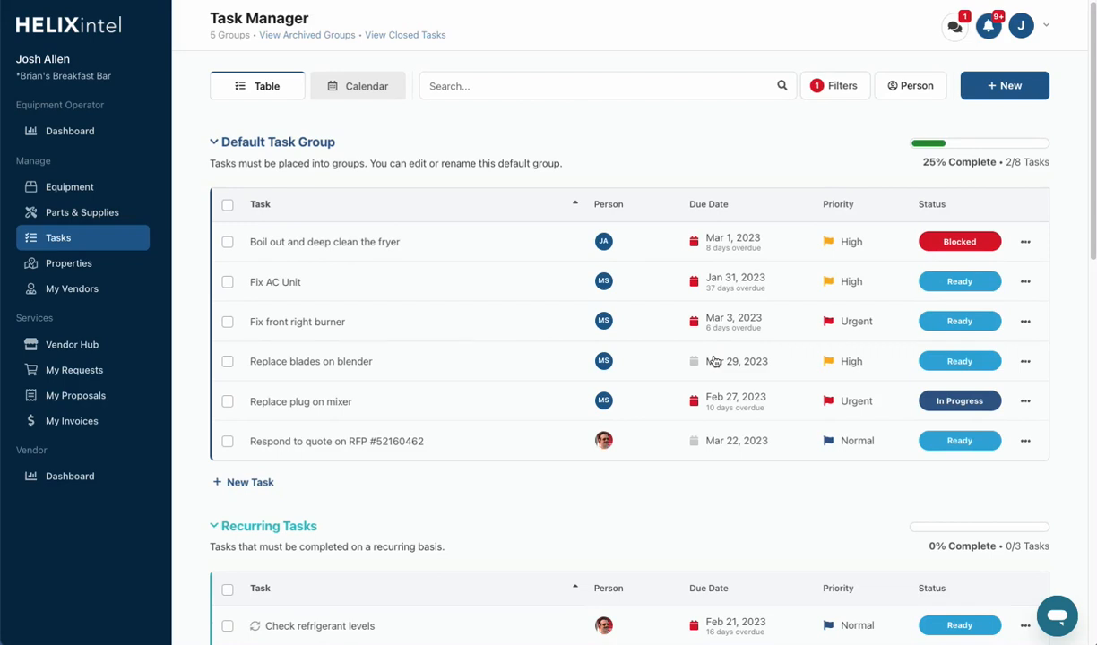
left_click(99, 190)
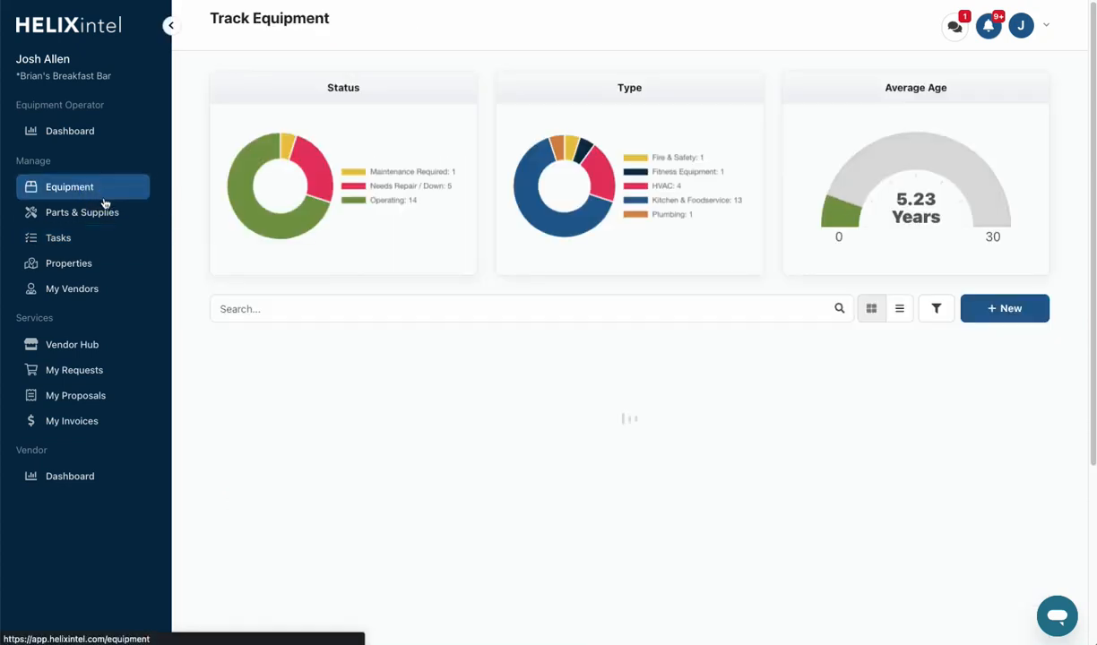
scroll(368, 269, "down", 2)
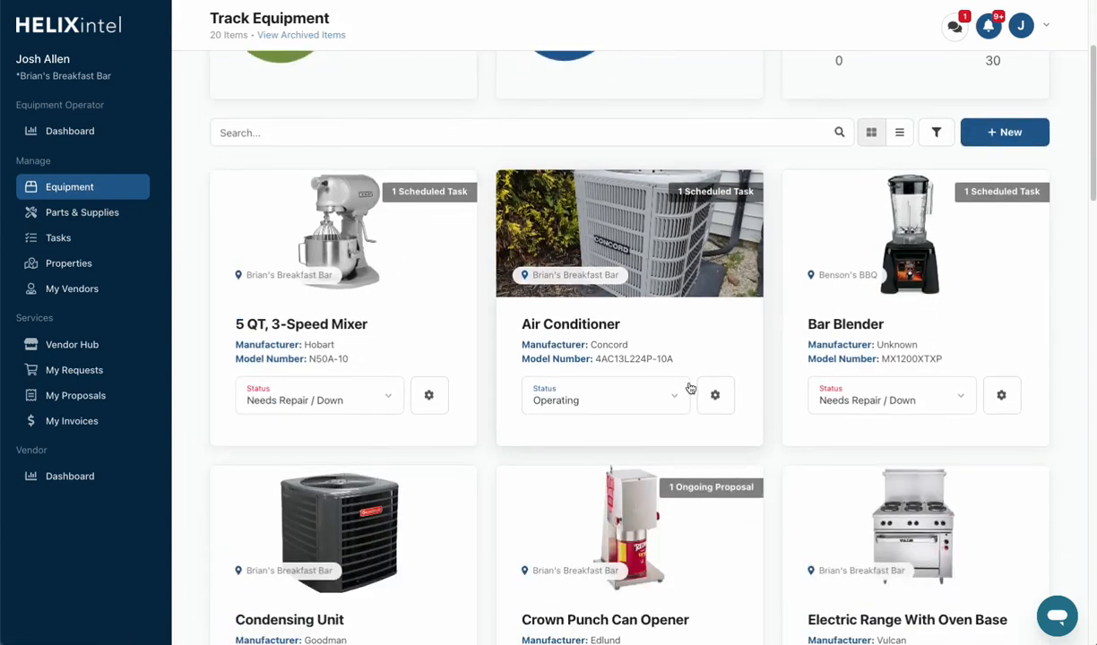
left_click(713, 395)
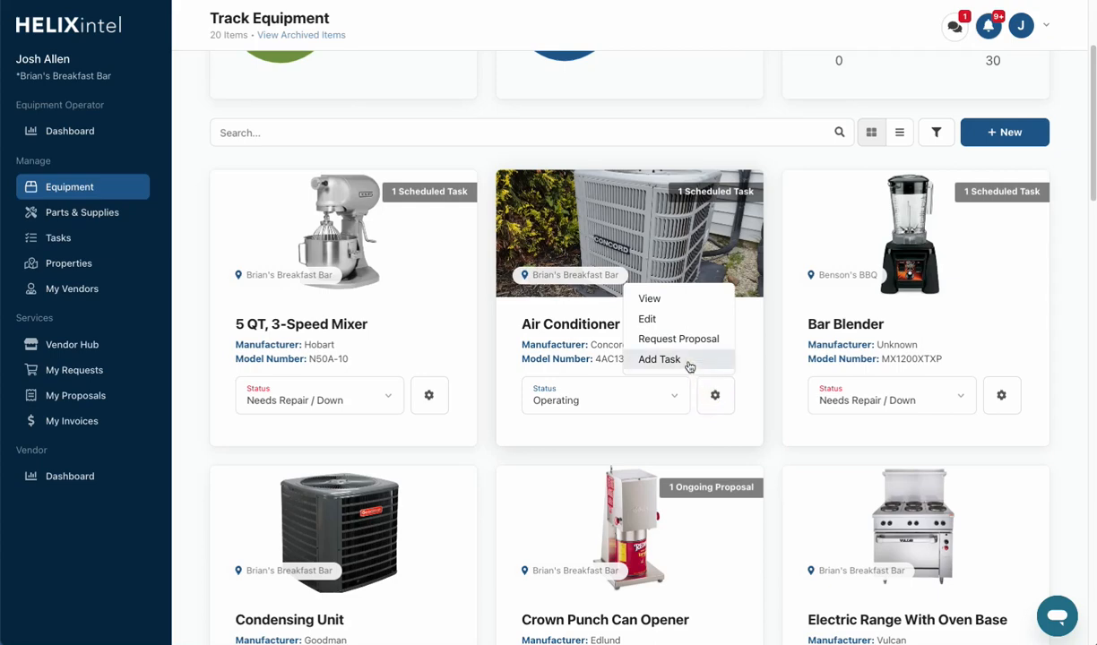
left_click(660, 359)
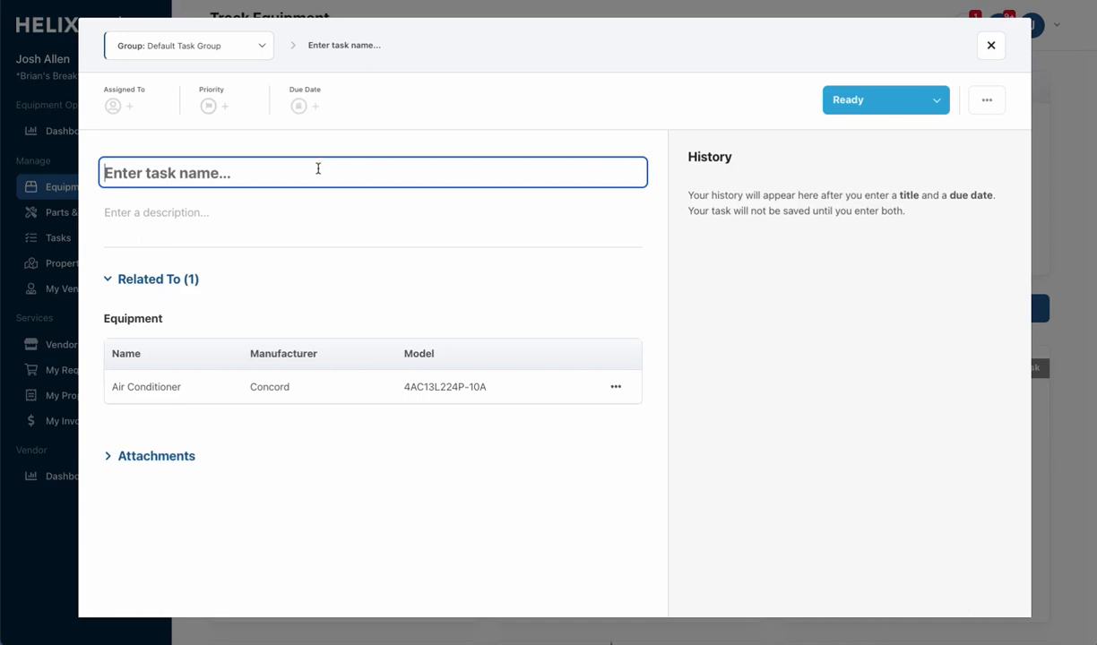
mouse_move(195, 281)
left_click(991, 46)
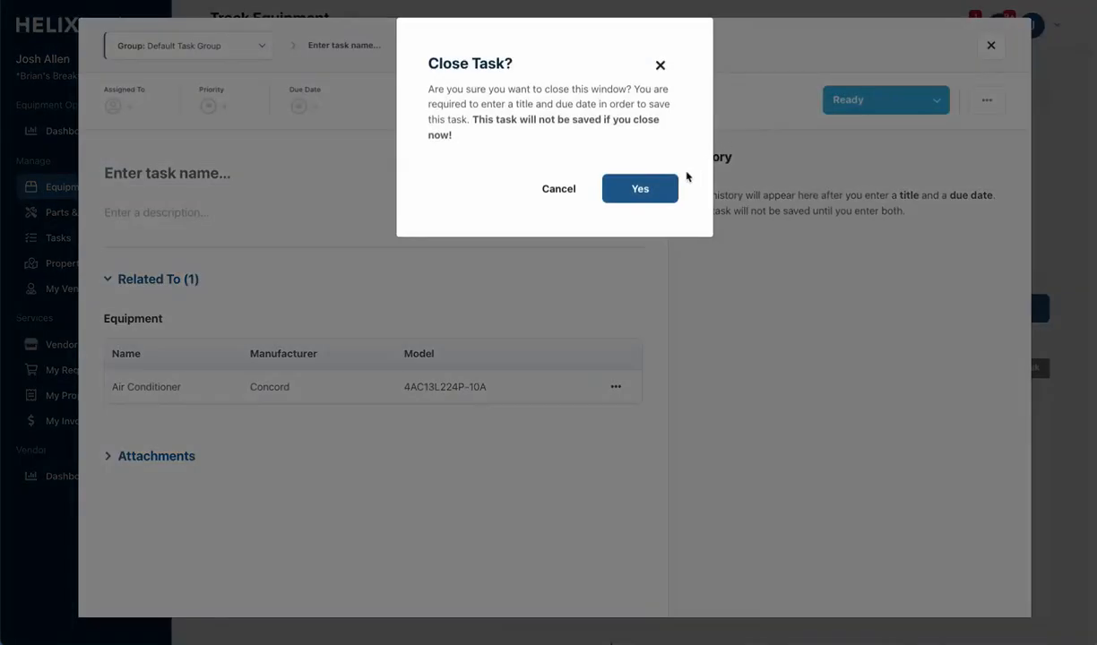
left_click(667, 186)
Open the details of the Brian's Breakfast Bar property
left_click(116, 273)
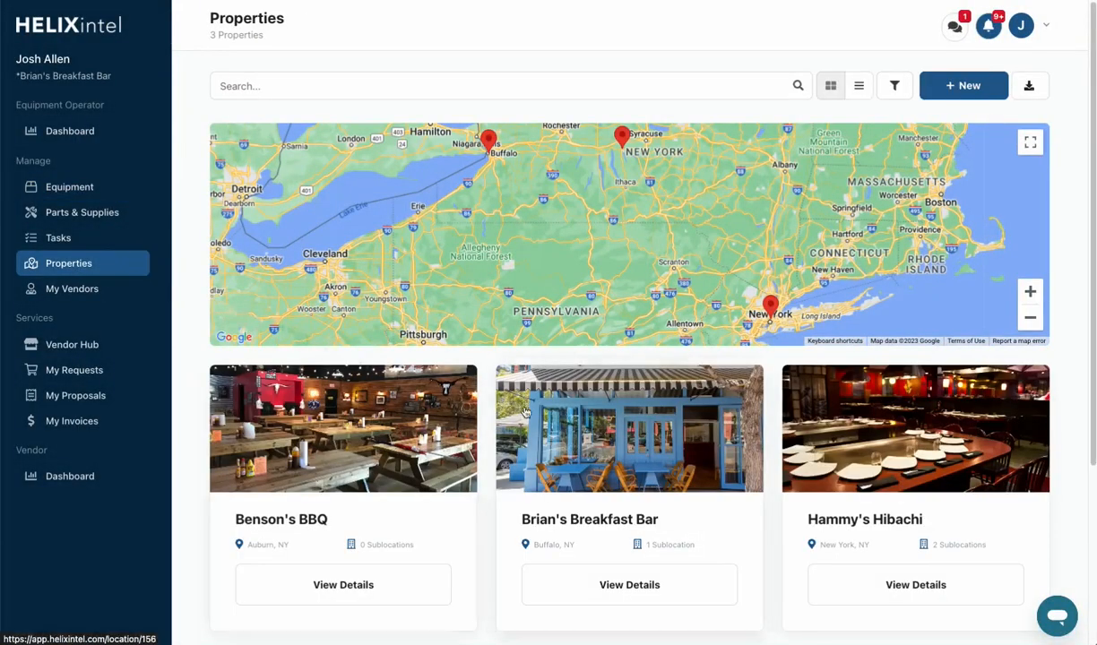
left_click(532, 413)
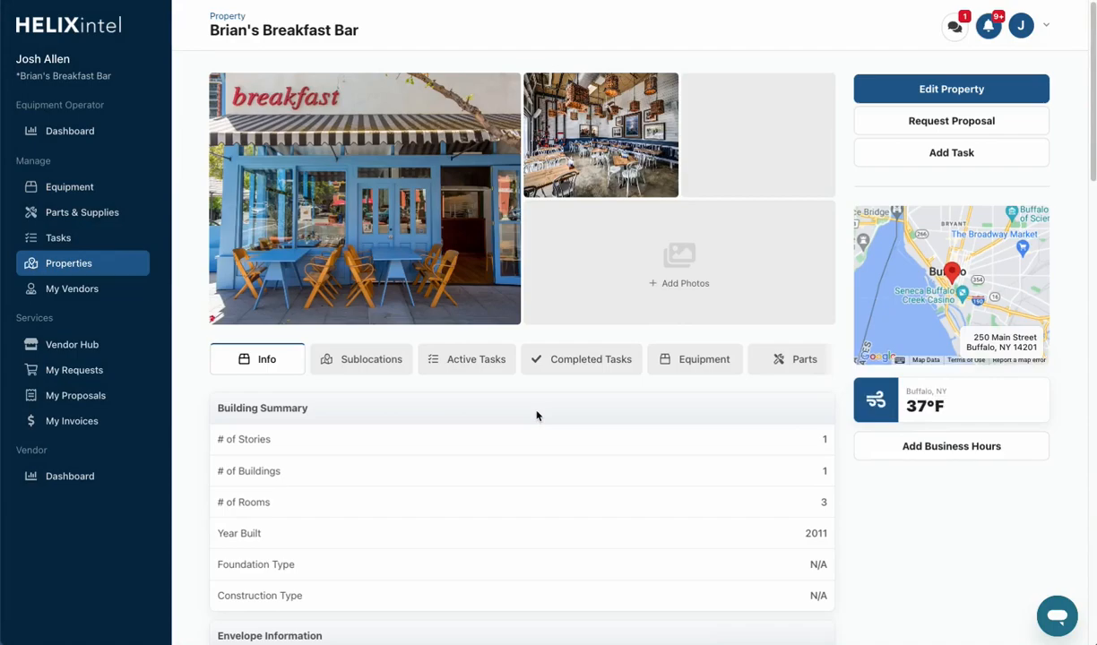
left_click(913, 162)
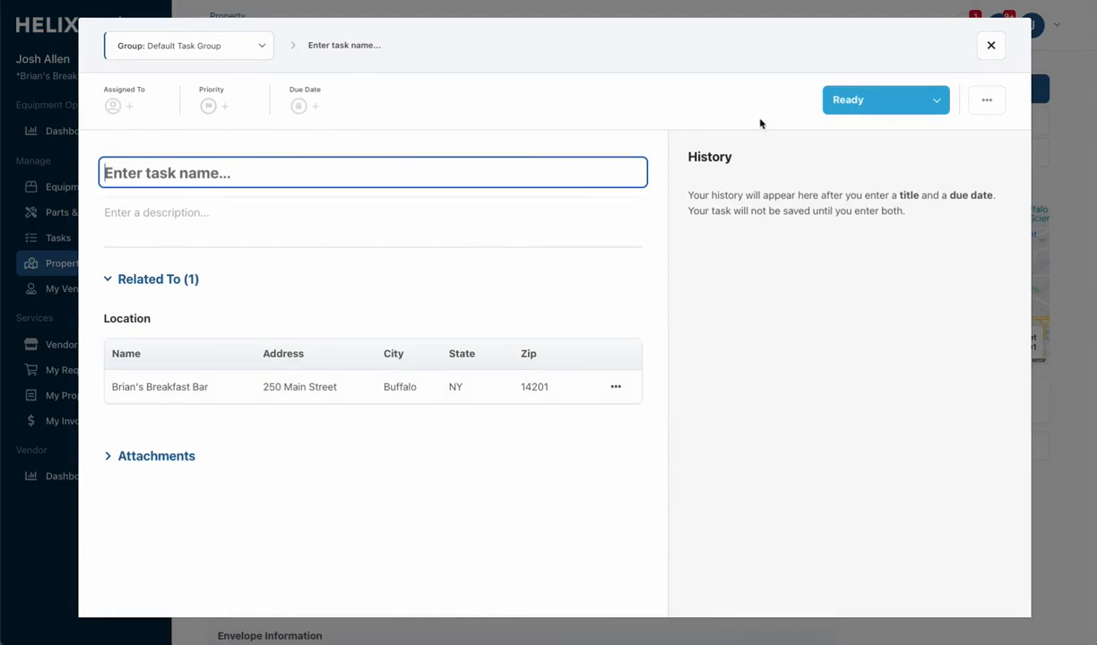
left_click(990, 45)
left_click(650, 188)
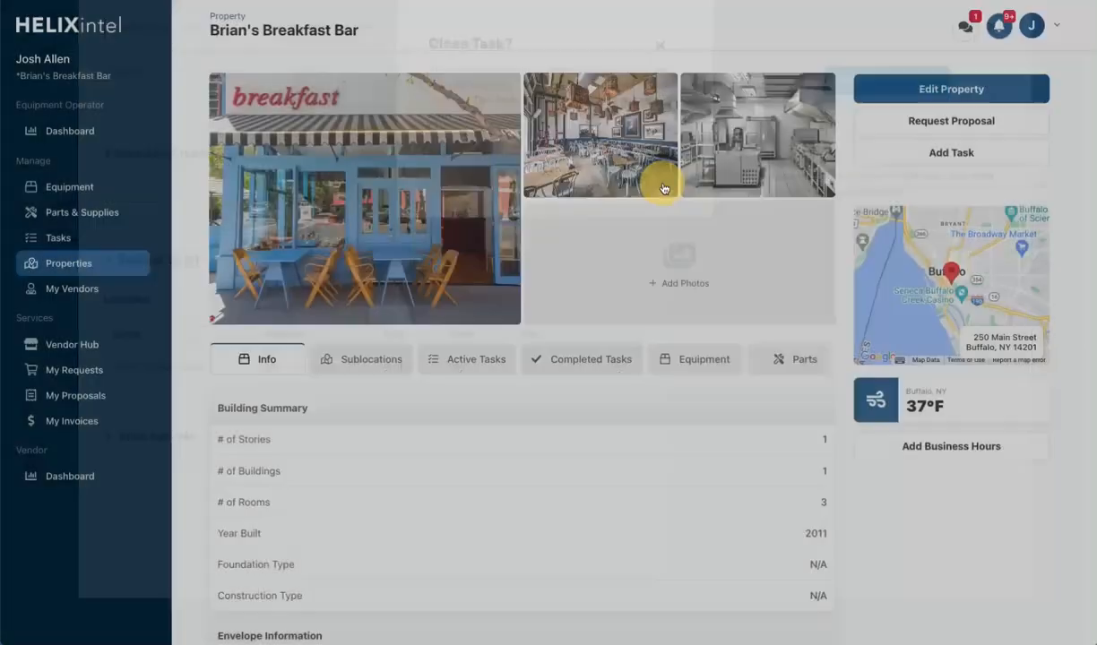
Review the property's active and completed tasks, finishing on the active task list
left_click(480, 359)
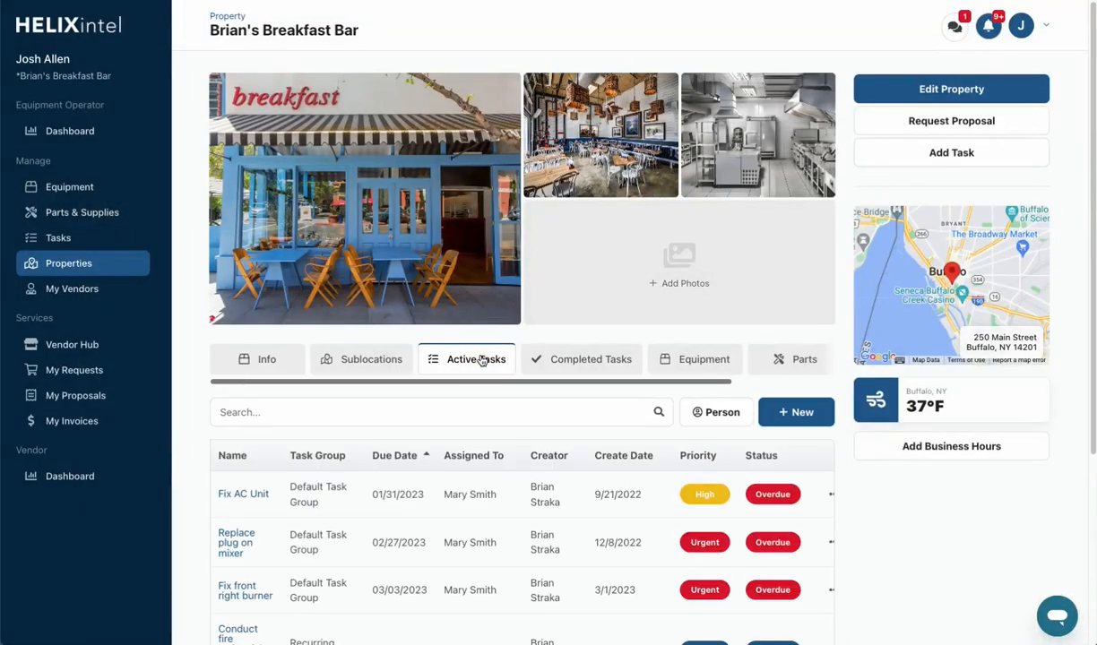
left_click(566, 359)
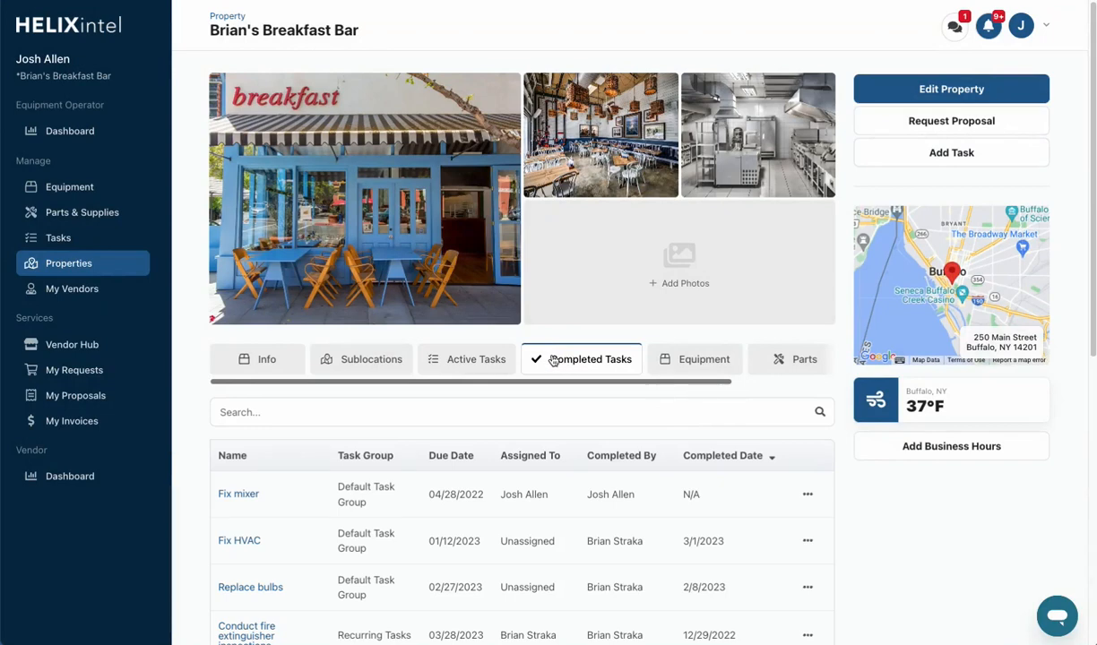
left_click(505, 360)
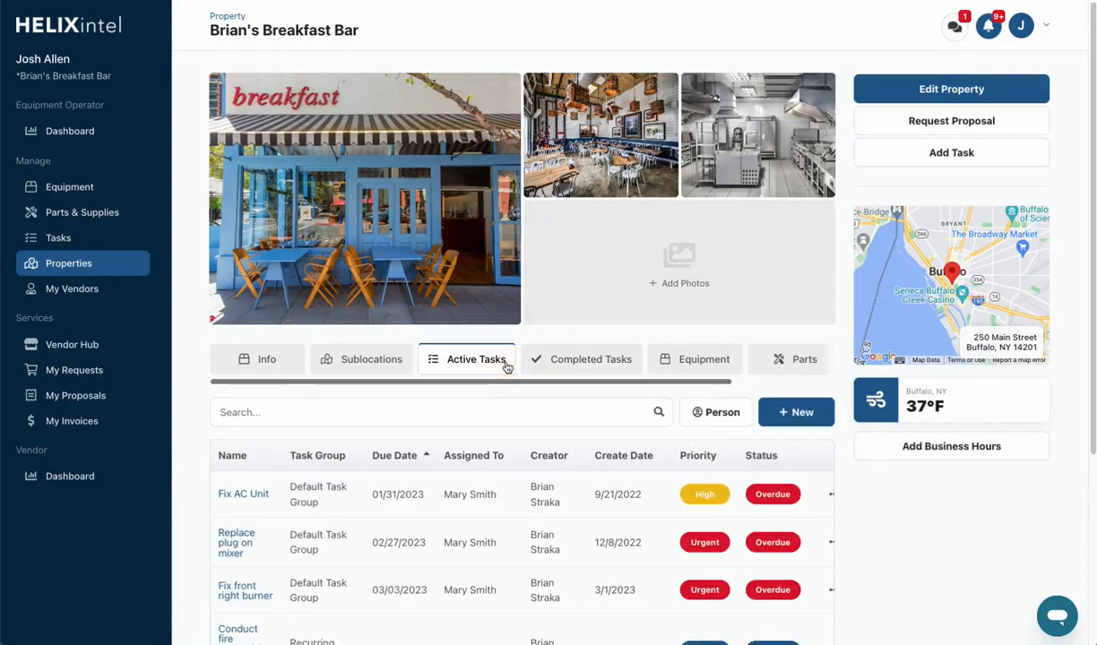